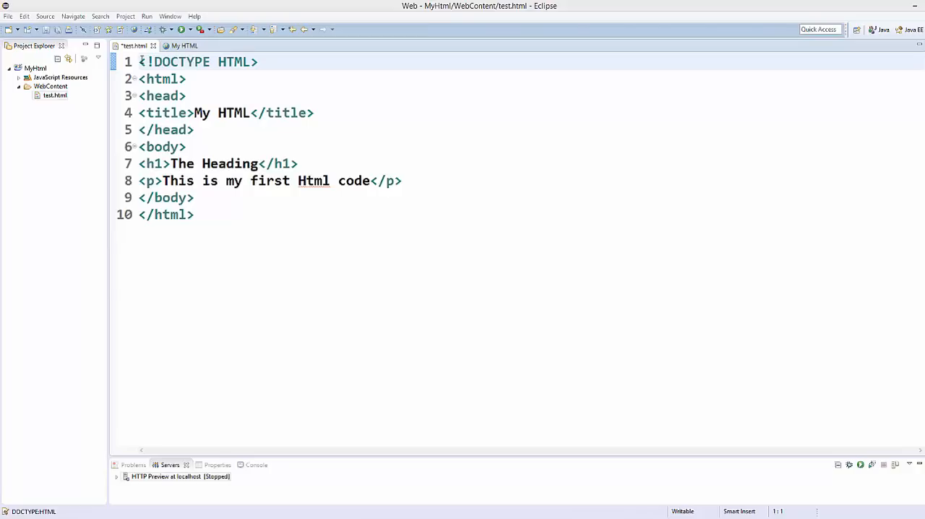
Step: Insert a blank first line above the DOCTYPE in test.html and move onto it
click(141, 61)
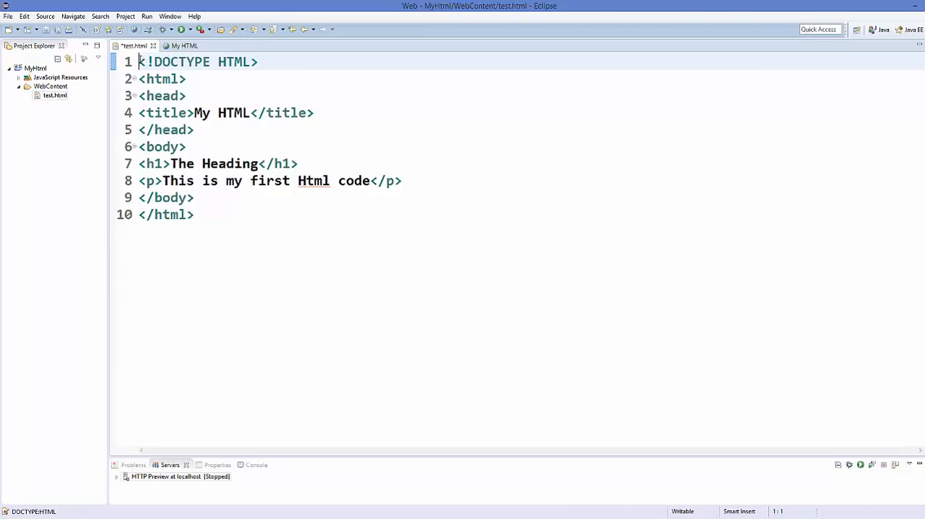
key(Return)
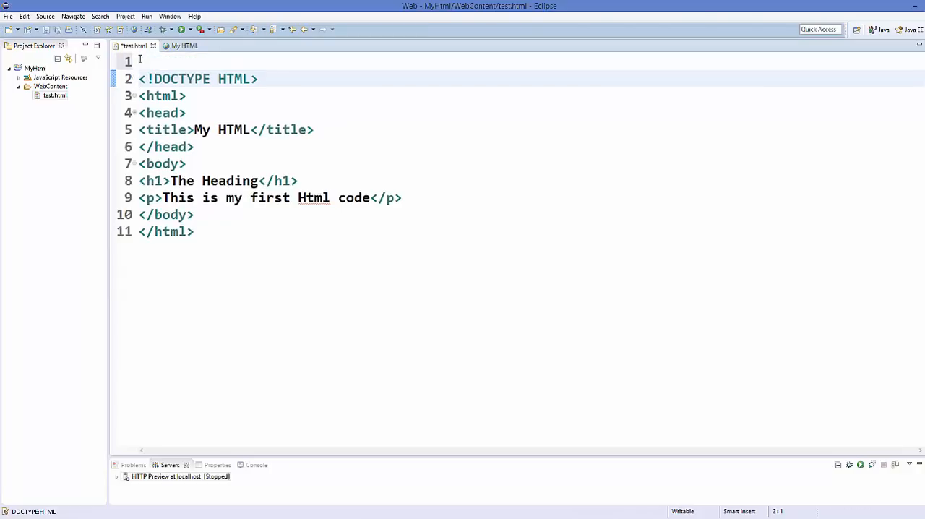
key(Up)
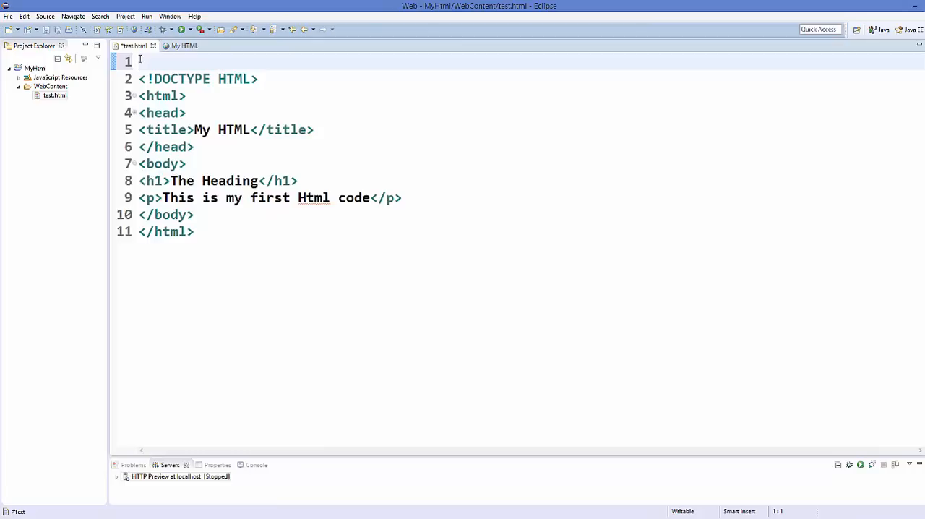
Step: Paste the three-line comment explaining that metadata is machine-parsable and what meta elements specify
text(<!--  Metadata will not be displayed on the page, but will be machine parsable. Meta elements are typically used to specify page description, keywords,  author of the document, last modified, and other metadata. -->)
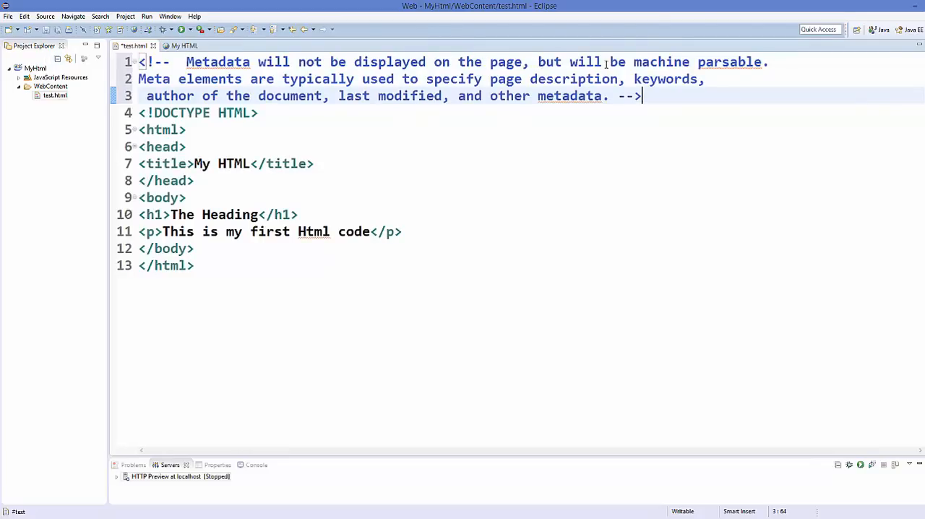
click(706, 63)
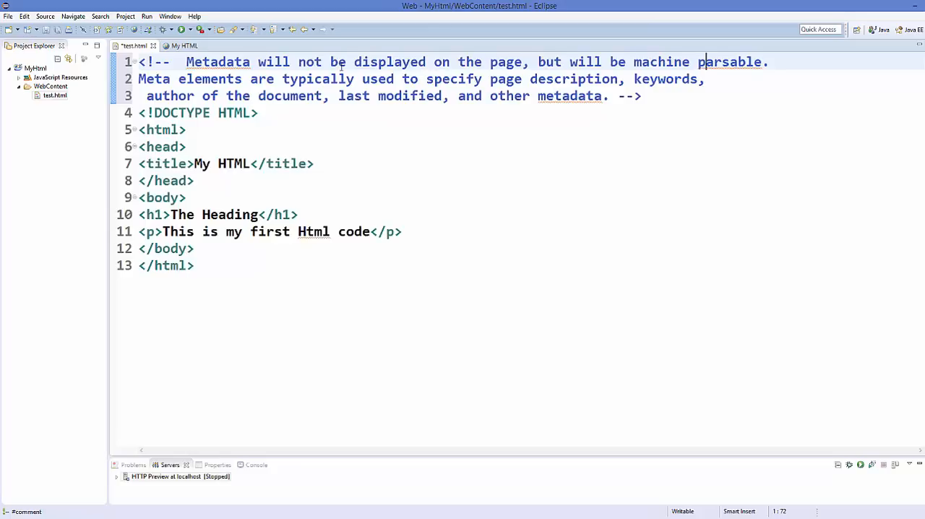
click(653, 93)
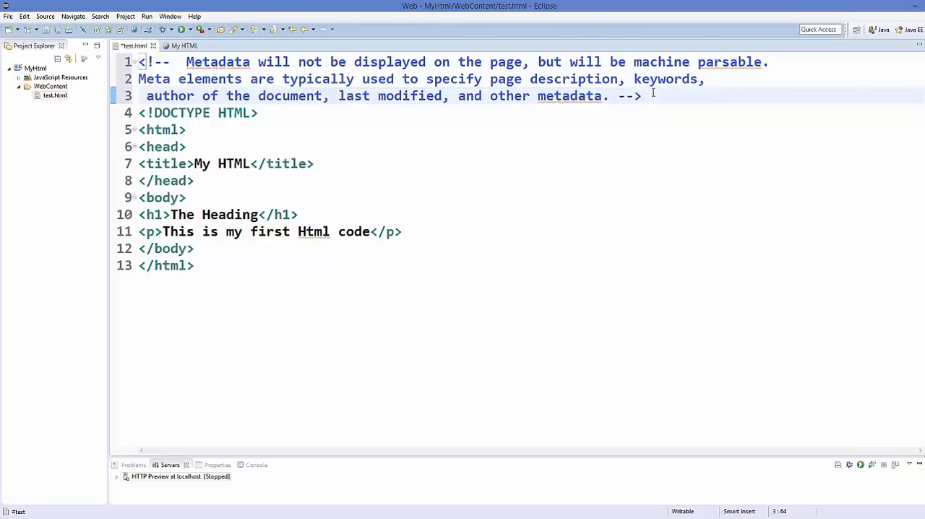
Step: Check the head tag pairing and start a new line after the <title> line
click(344, 167)
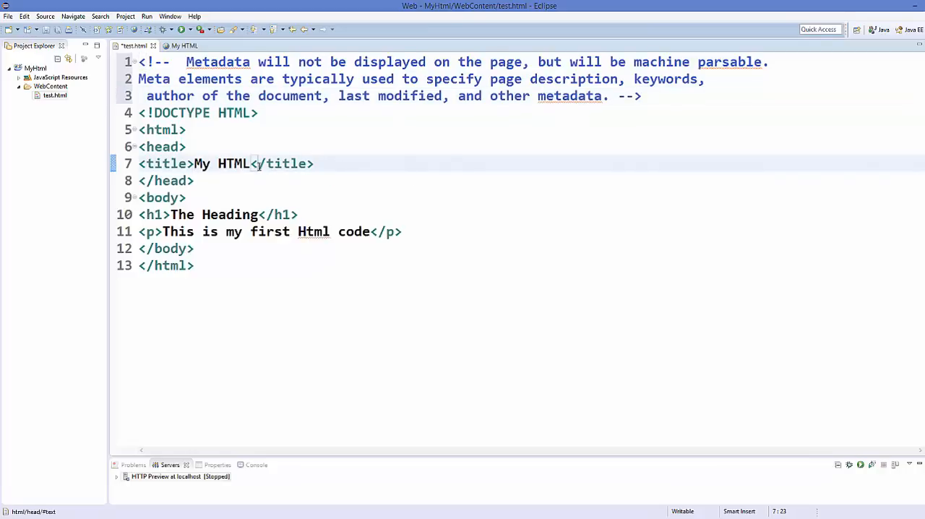
click(202, 182)
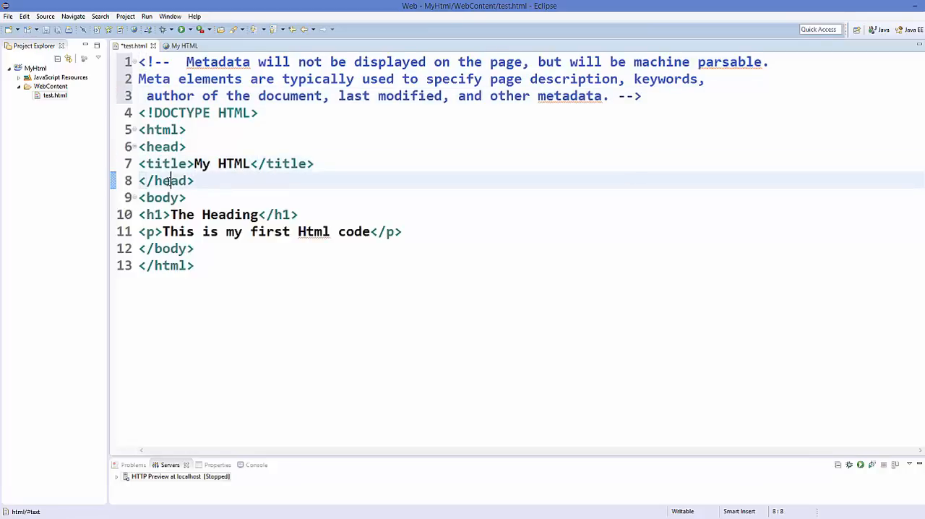
double_click(171, 181)
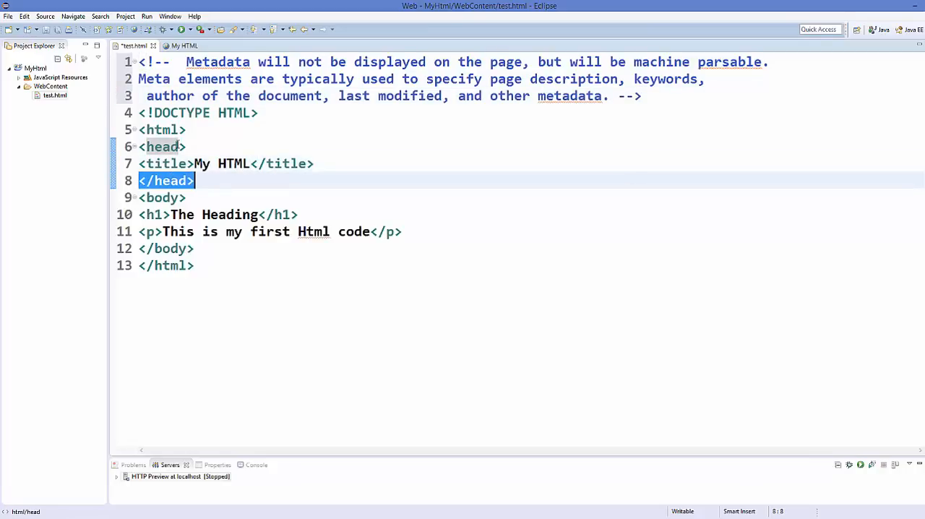
click(328, 165)
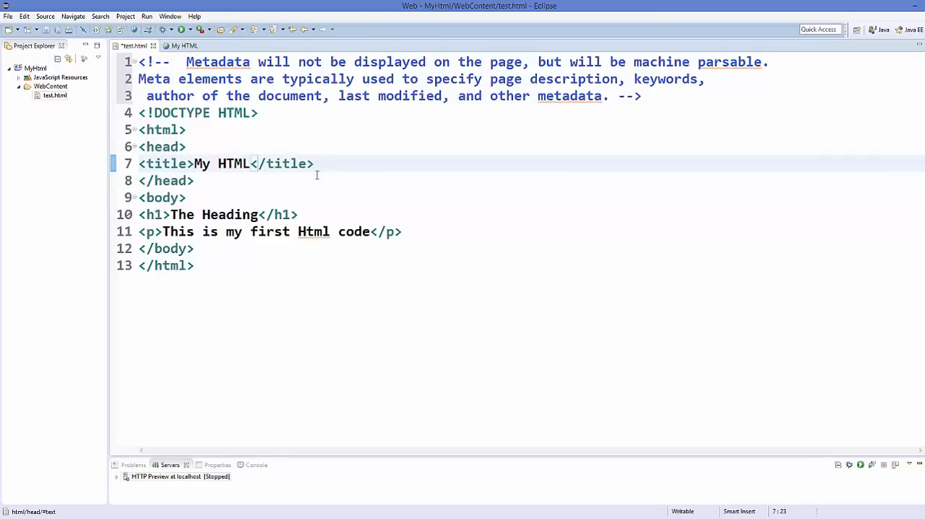
key(Return)
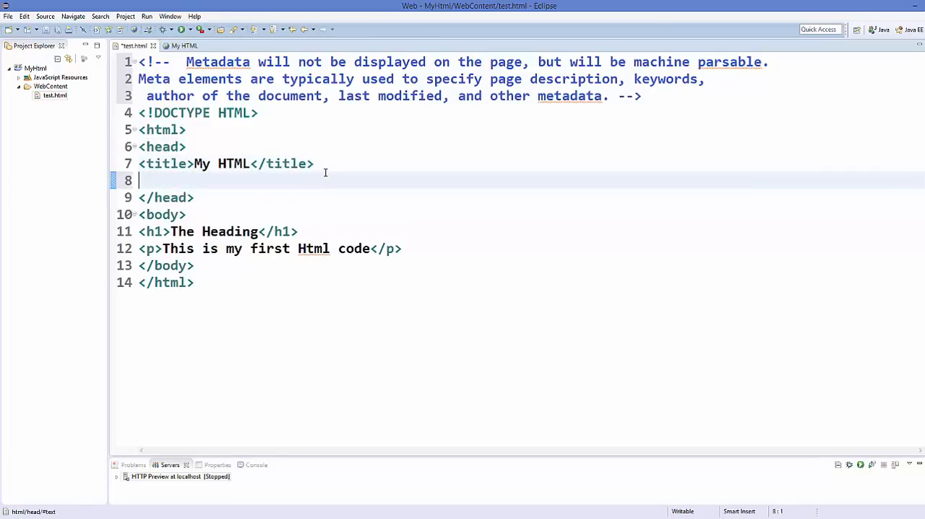
text(<meta>)
Step: Add a <meta> tag with name="description" and an empty content attribute via content assist
key(Left)
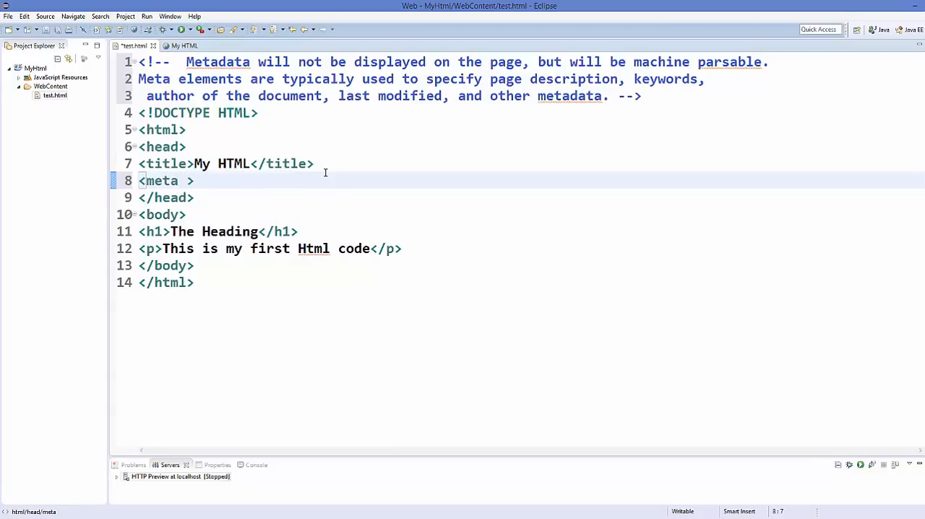
text(name)
key(ctrl+space)
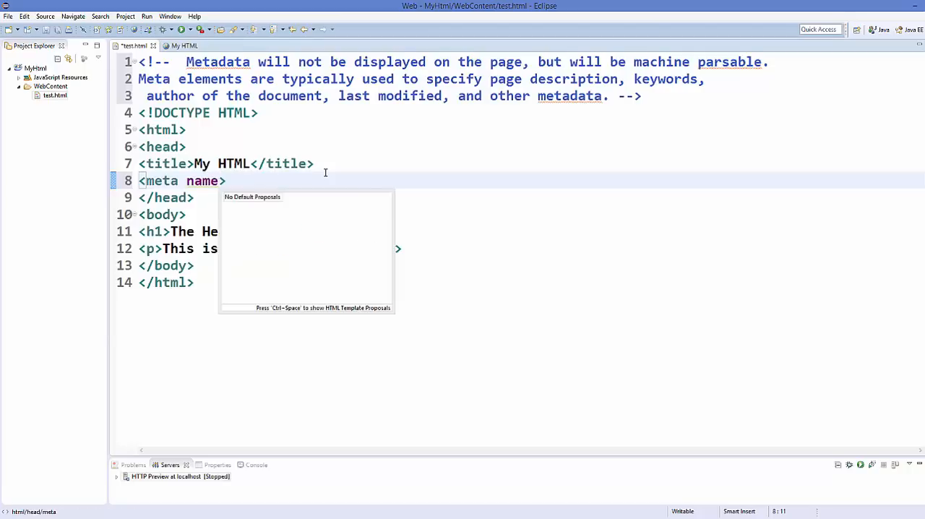
text(=)
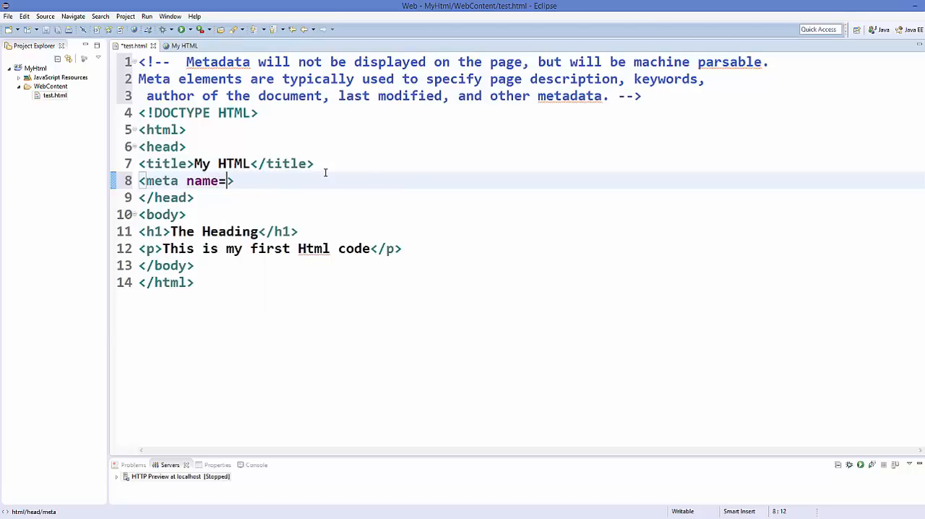
text(")
key(Right)
text(co)
key(ctrl+space)
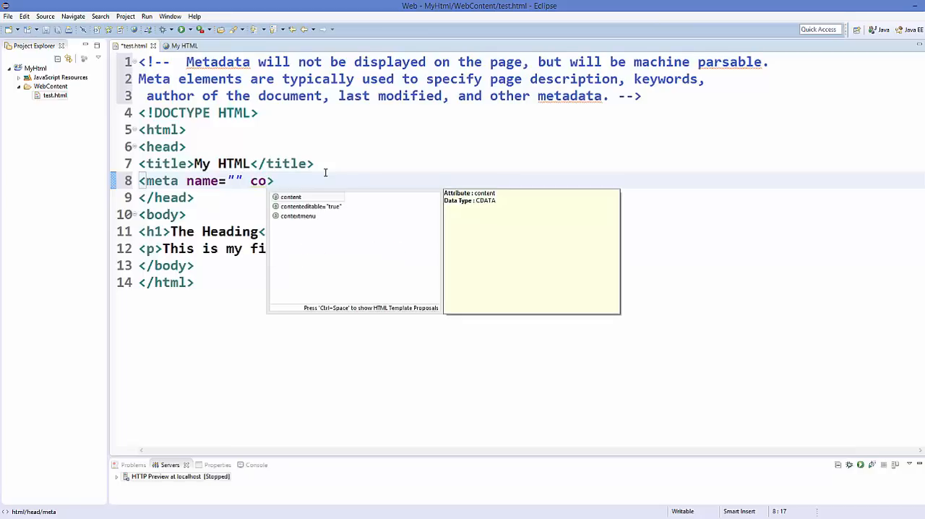
key(Return)
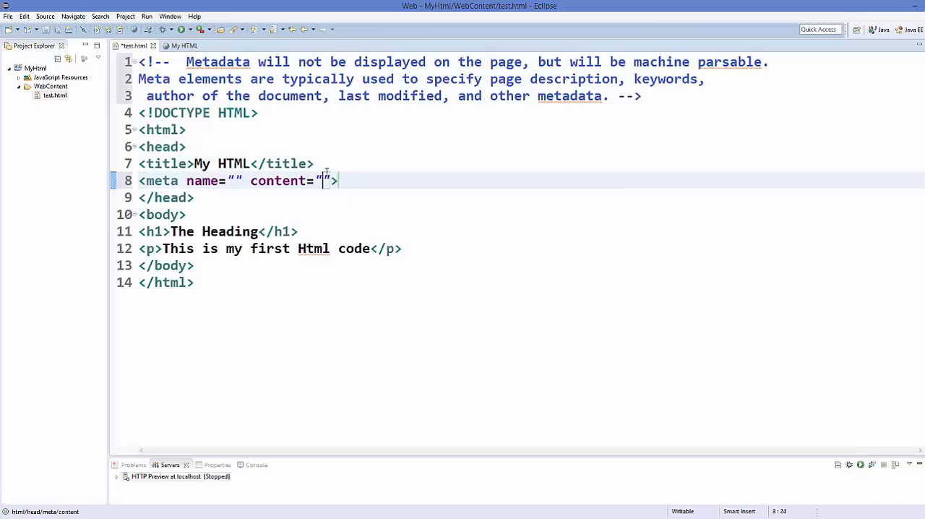
click(235, 181)
mouse_move(236, 181)
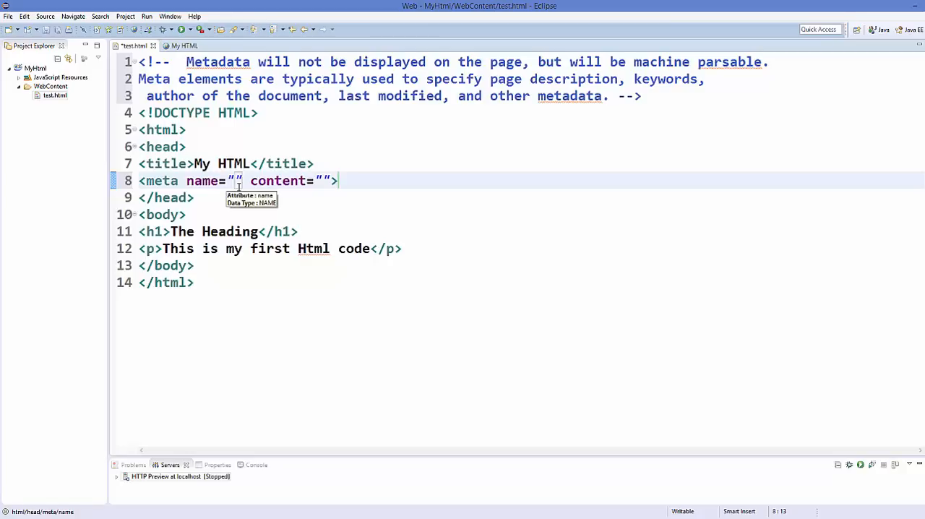
text(description)
Step: Paste "HTML5 Tutorial For Beginners . Basic Structure of HTML Page." into the description meta's content
double_click(238, 185)
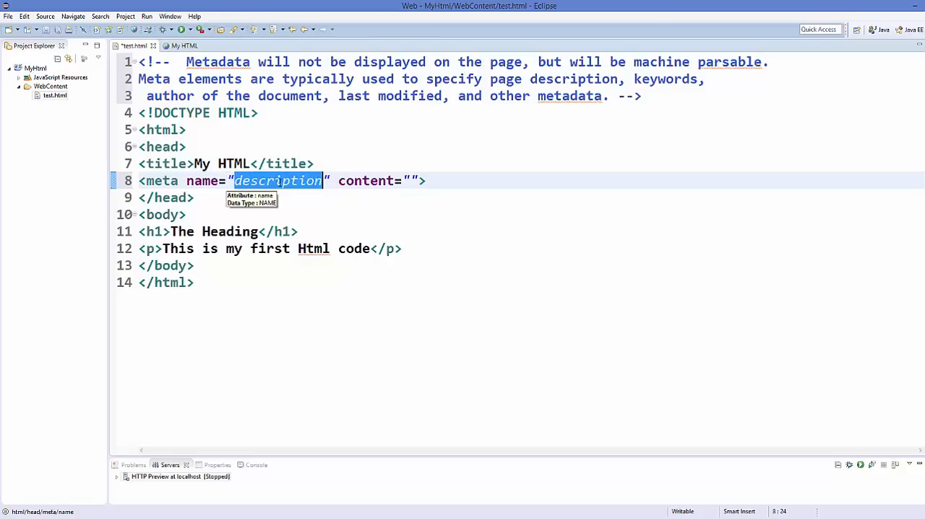
click(411, 180)
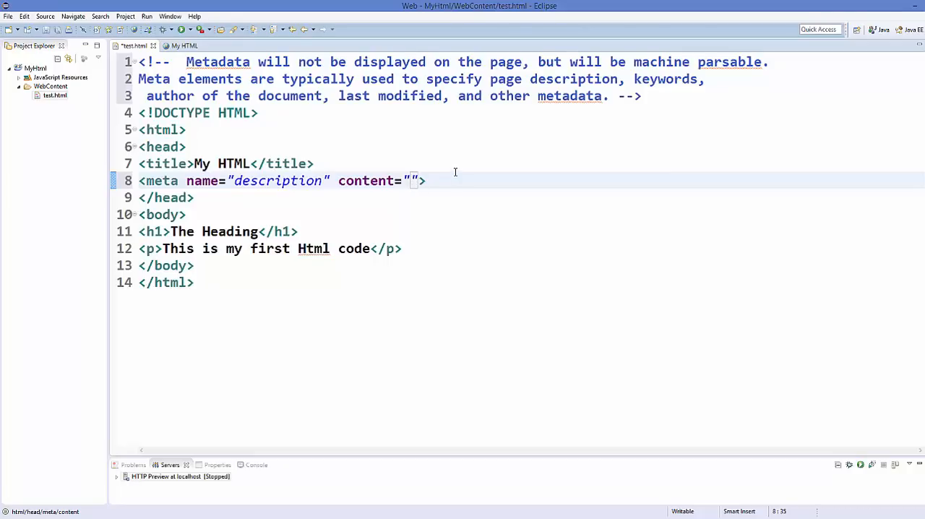
text(HTML5 Tutorial For Beginners . Basic Structure of HTML Page.)
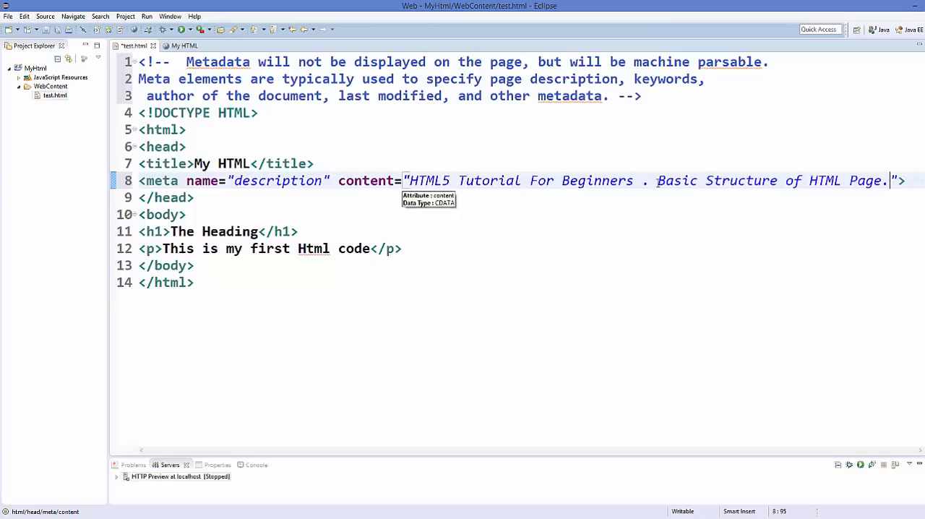
Step: Highlight the "Basic Structure of HTML Page" wording while explaining, then move to the line end
drag(658, 182, 836, 181)
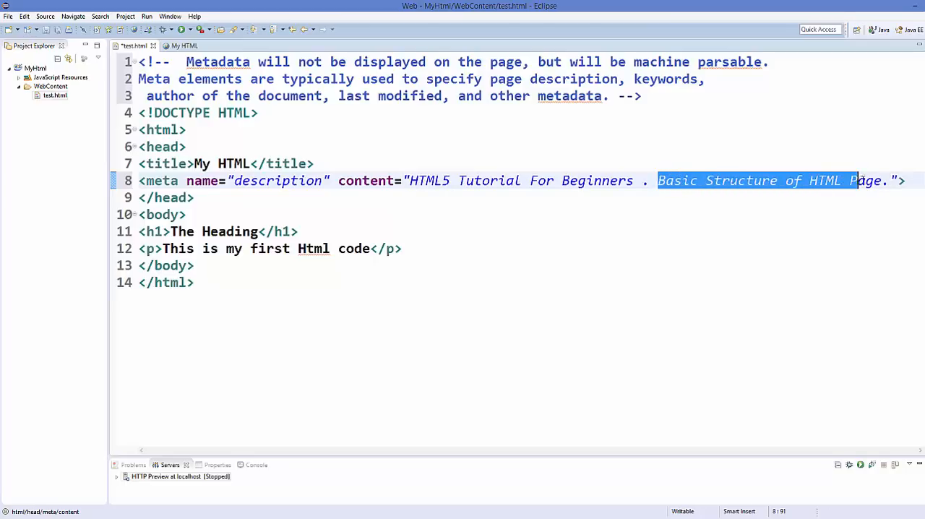
drag(836, 181, 877, 181)
click(824, 171)
click(919, 184)
Step: Add a second meta tag named keywords with an empty content value below the description one
key(Return)
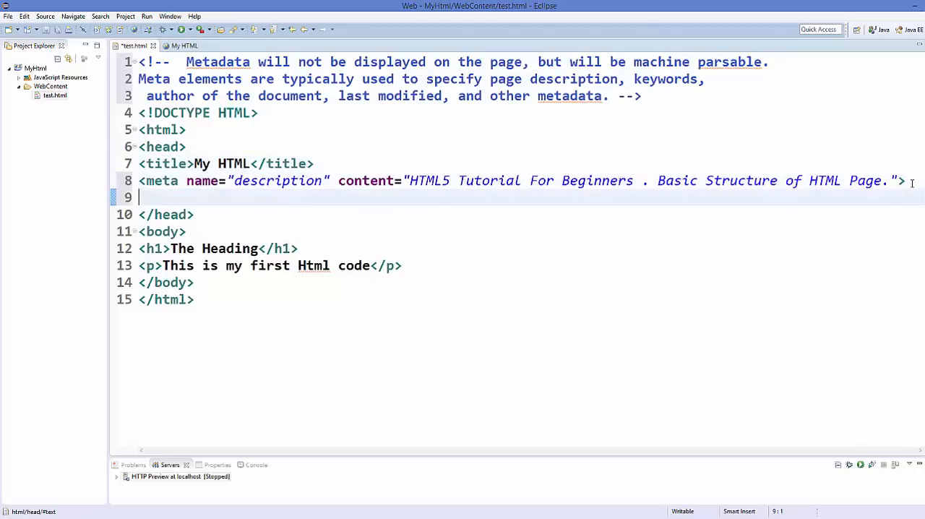
text(<meta)
text( name)
key(Return)
text(keywords" content="">)
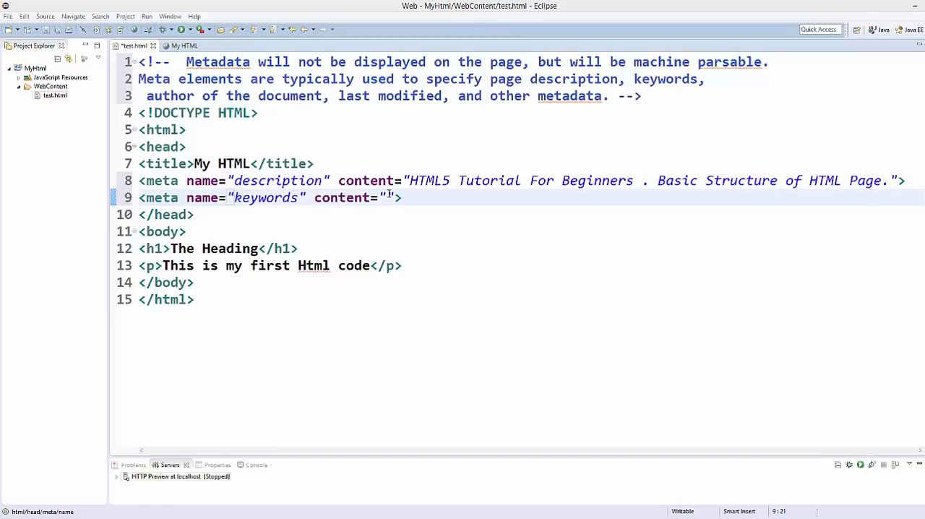
click(388, 196)
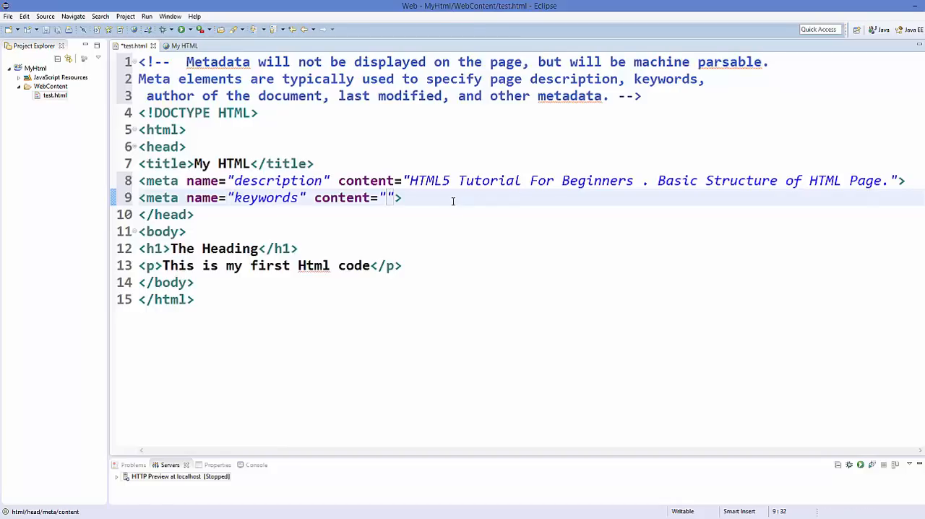
Step: Fill the keywords content with HTML, Htmal5, Tutorials, CSS, XML, XHTML, JavaScript
text(HTML, Htmal5, Tutorials, CSS, XML, XHTML, JavaScript)
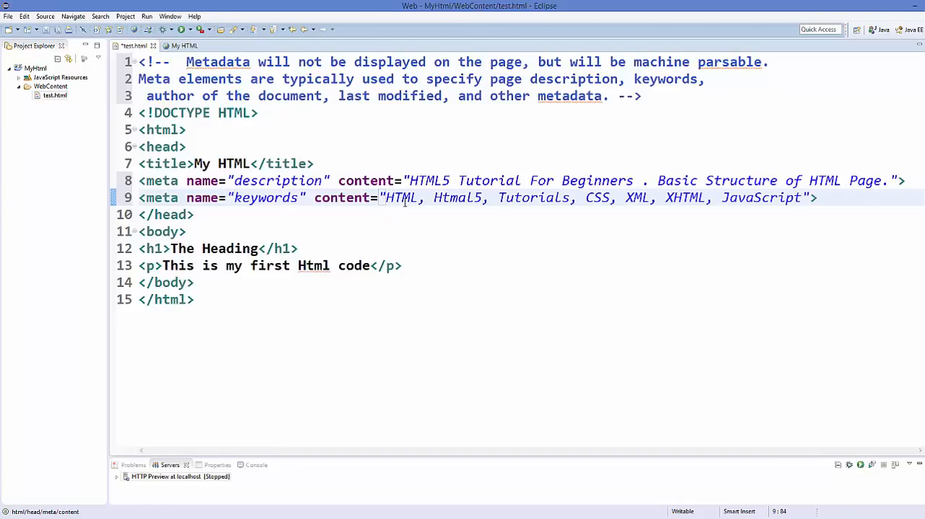
click(403, 197)
click(586, 197)
drag(586, 198, 616, 197)
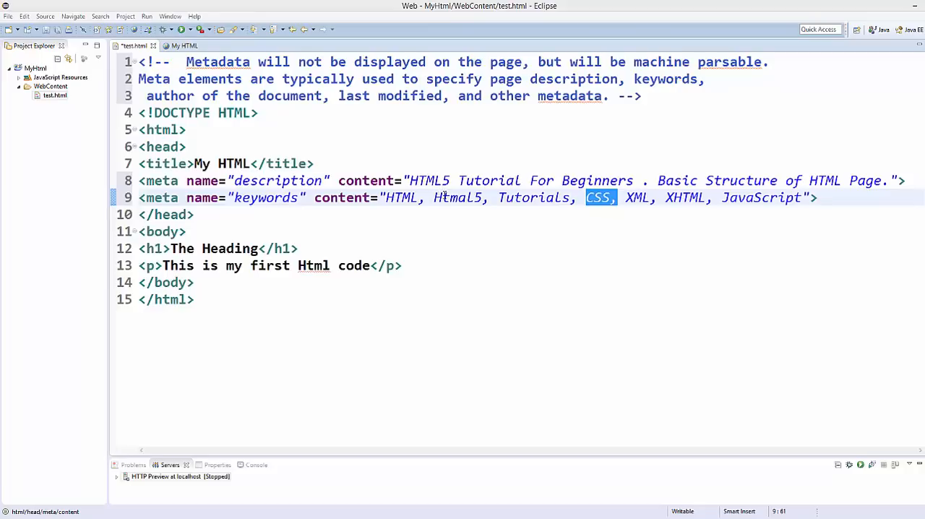
click(444, 198)
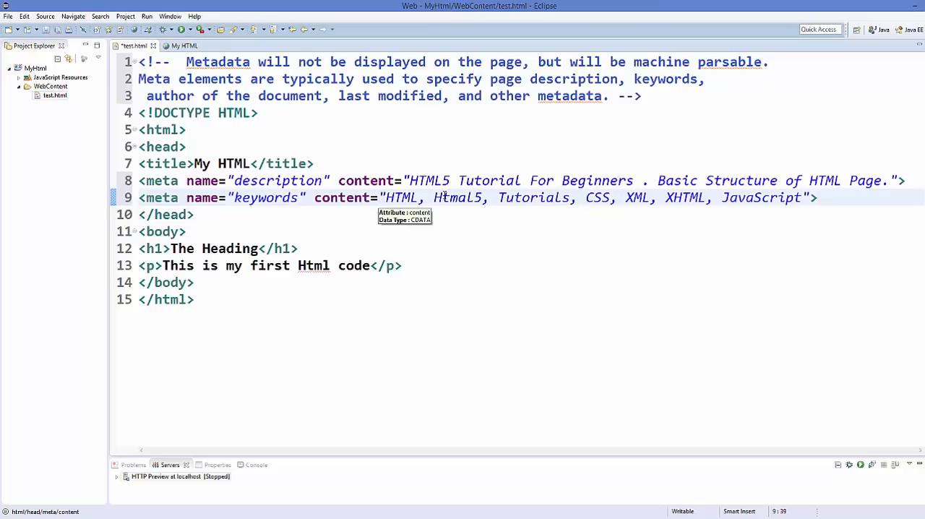
Step: Highlight the description and keywords names and their content values while explaining them
double_click(285, 185)
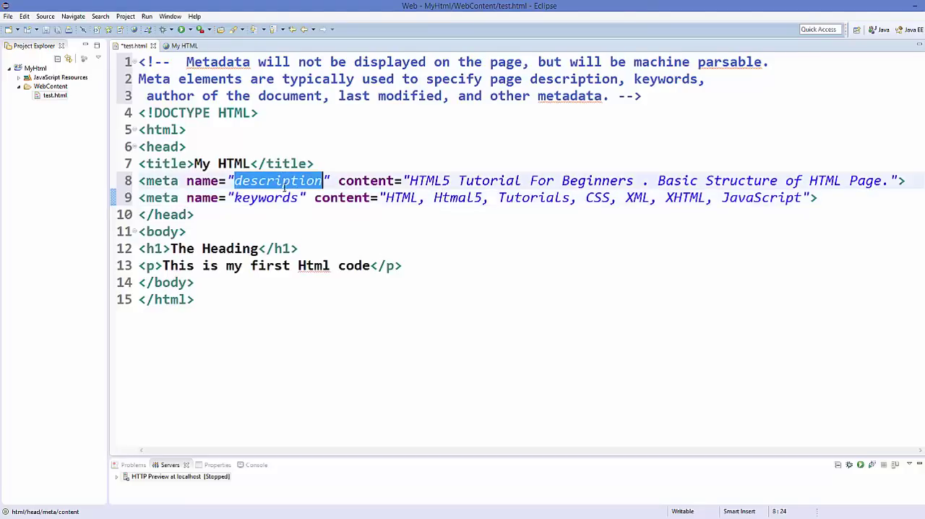
double_click(286, 197)
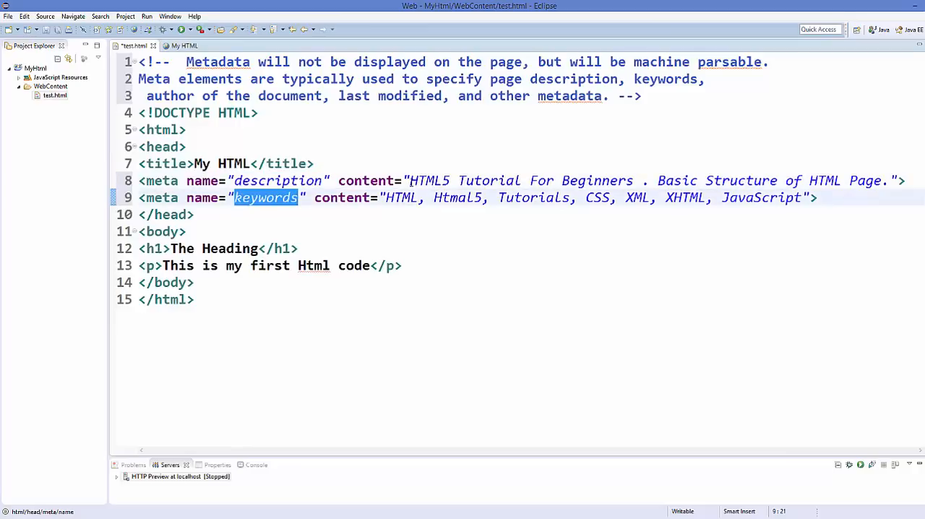
drag(409, 181, 626, 180)
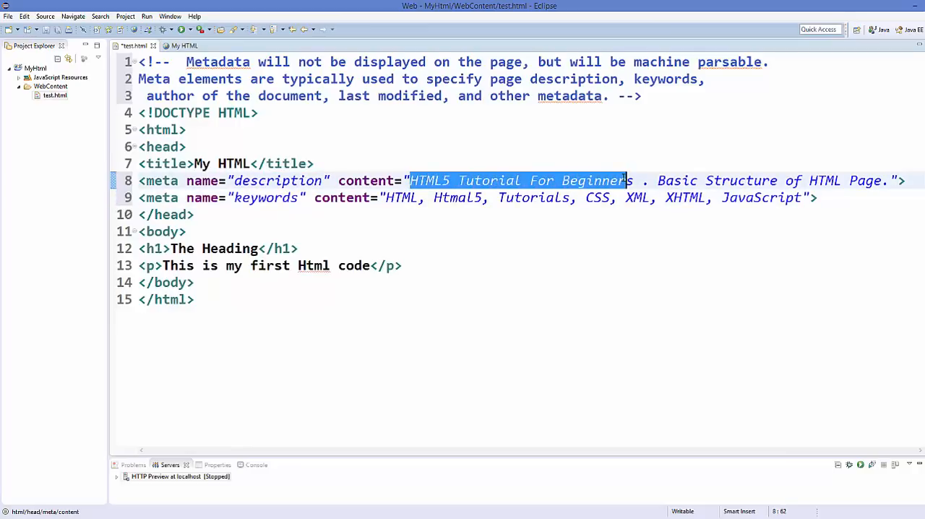
click(509, 181)
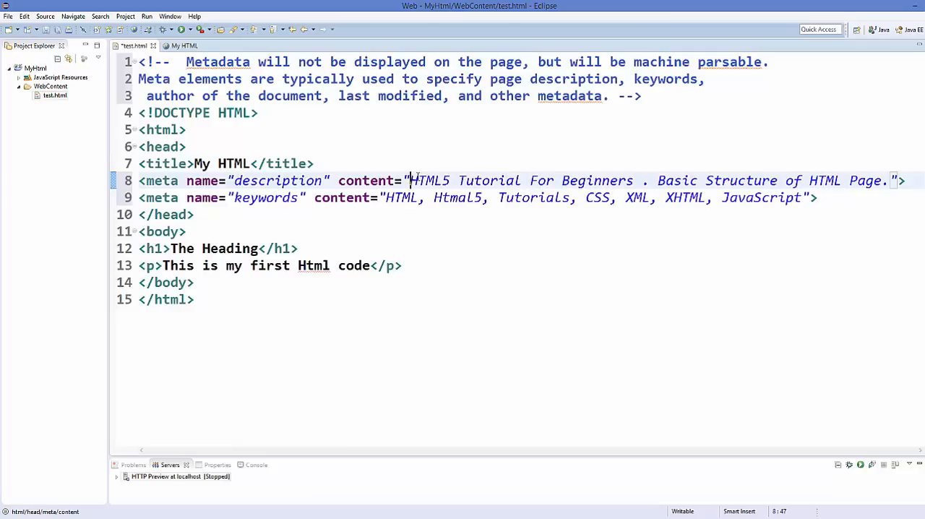
drag(410, 180, 890, 182)
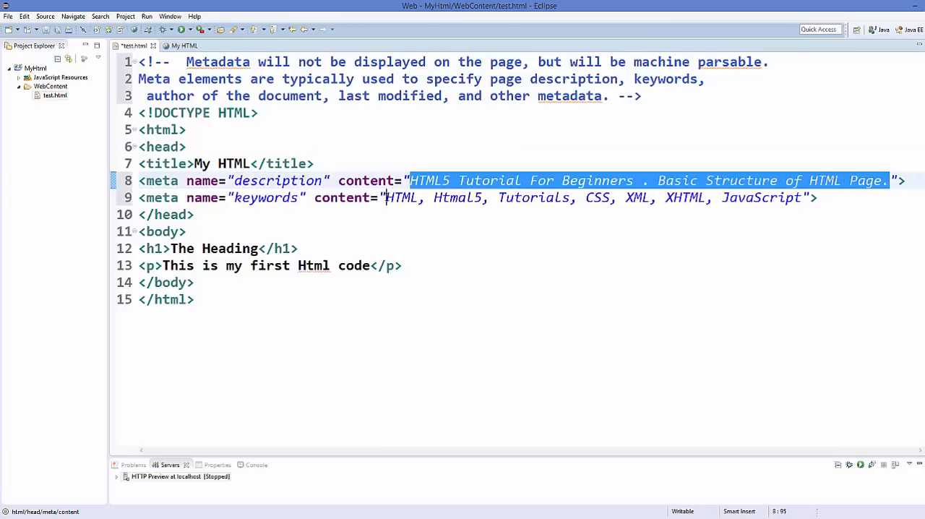
drag(386, 197, 803, 199)
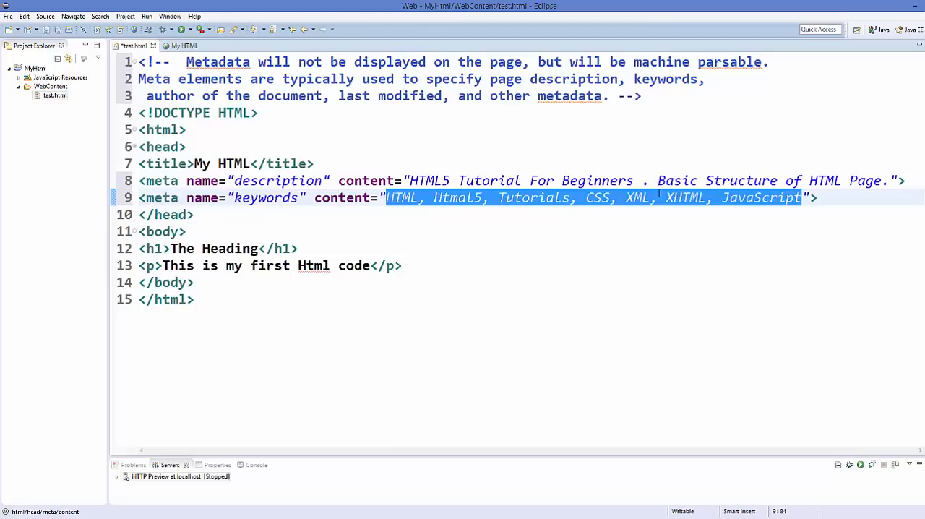
mouse_move(423, 197)
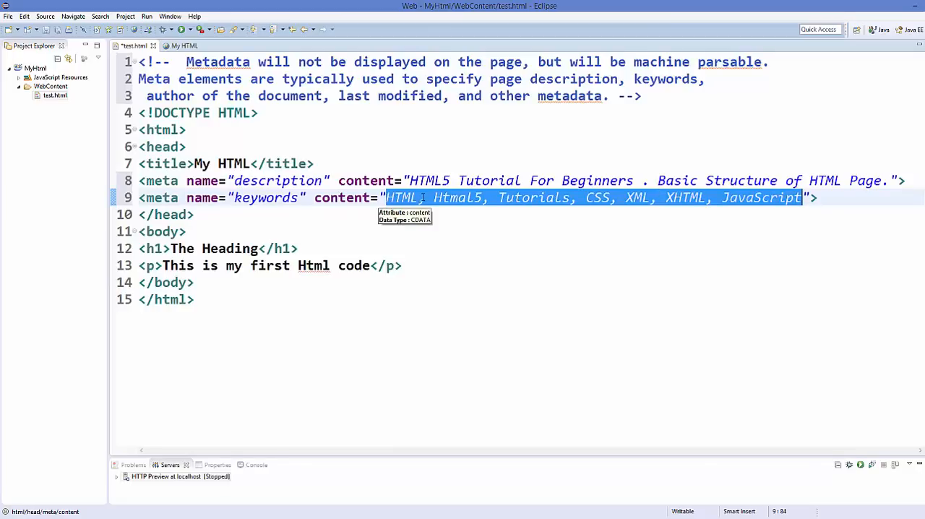
Step: Insert the auther meta tag with content "Auther name" plus an empty meta tag below the keywords line
click(826, 200)
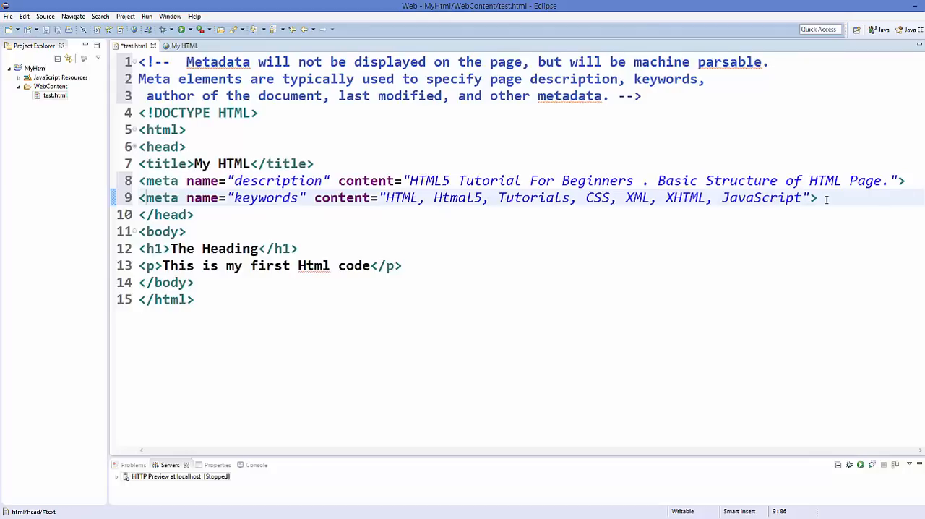
key(Return)
key(Return)
text(<meta name="" content="">)
click(828, 198)
key(Delete)
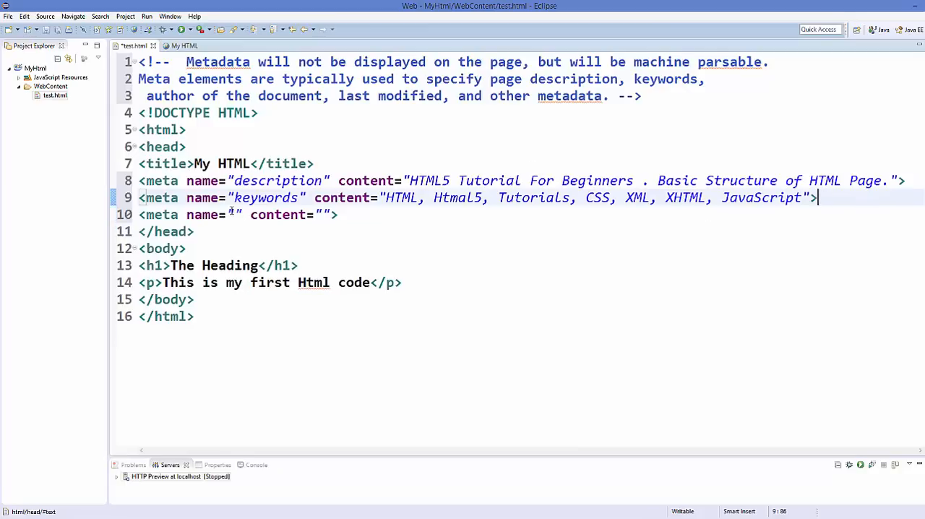
click(231, 215)
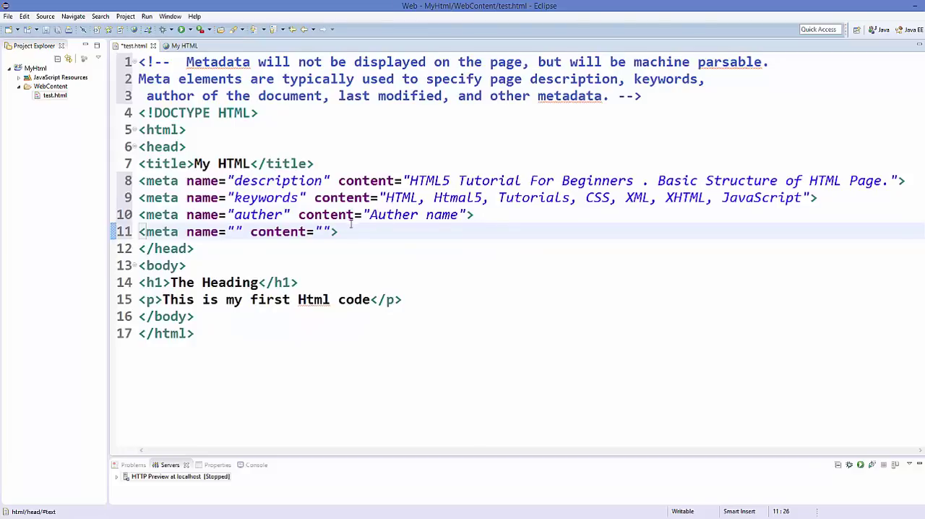
click(236, 231)
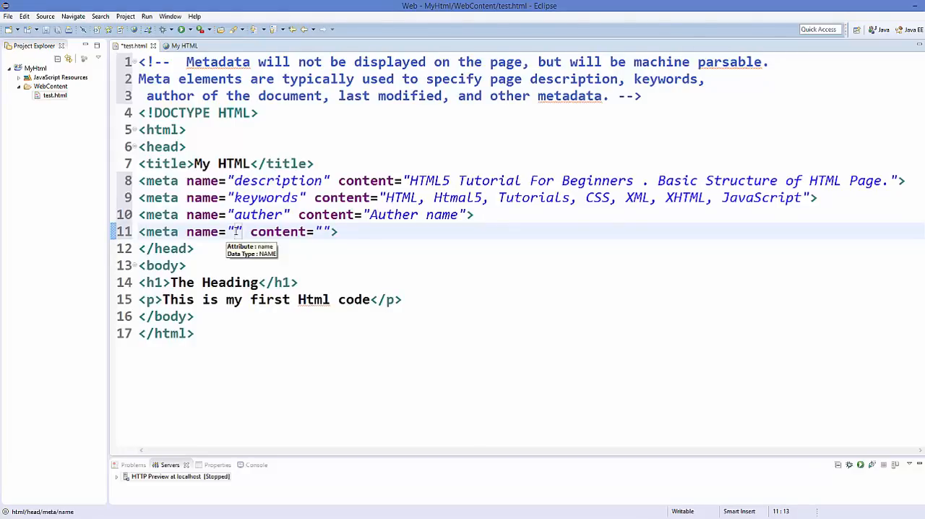
text(robot)
Step: Name the new meta tag robot and bring up the Writer notes on robots directives
click(299, 282)
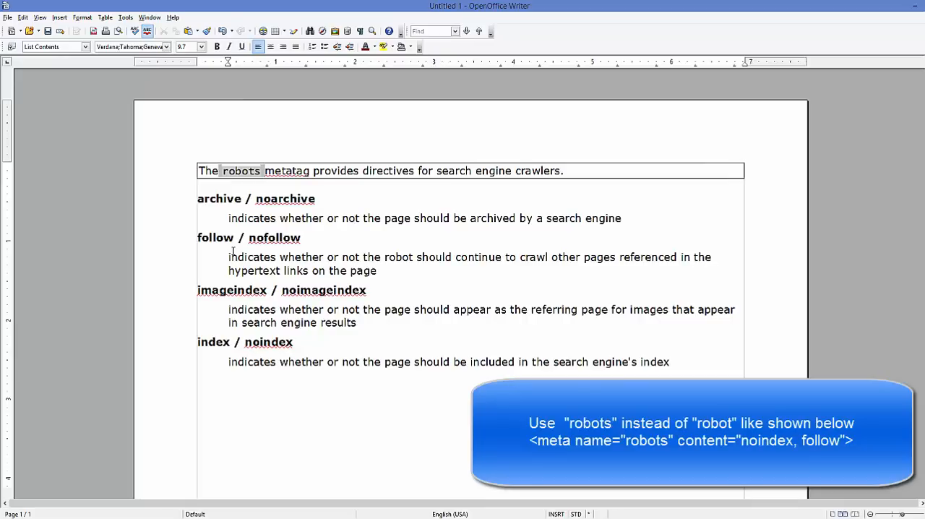
click(245, 290)
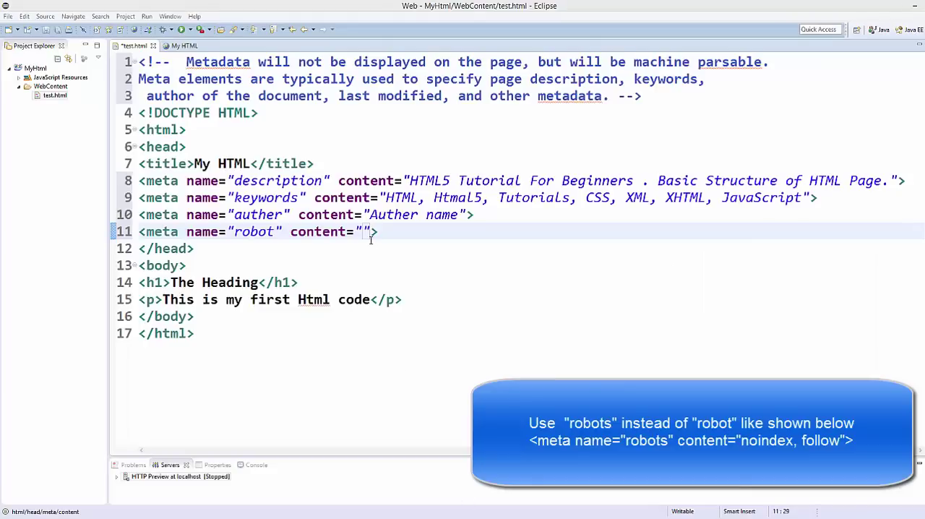
Step: Set the robot tag's content to index,follow and insert an empty meta tag on the next line
click(361, 229)
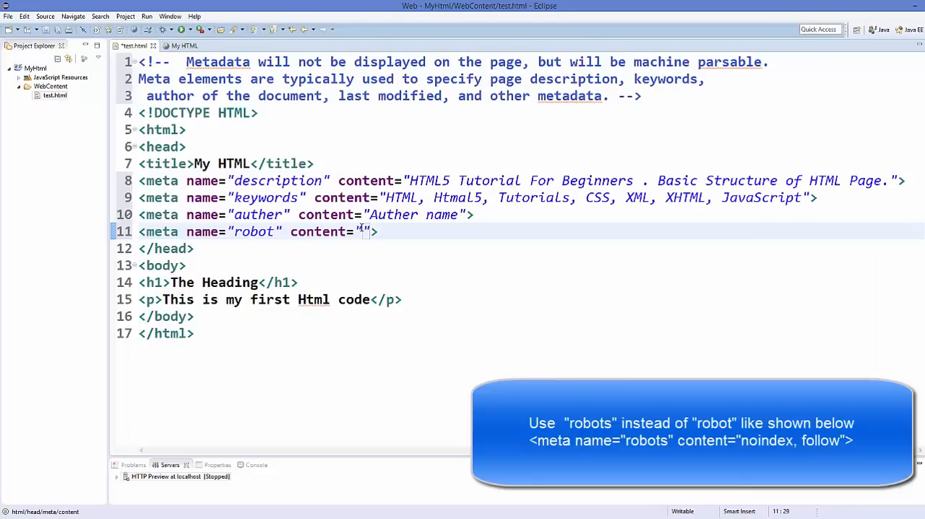
text(index,follow)
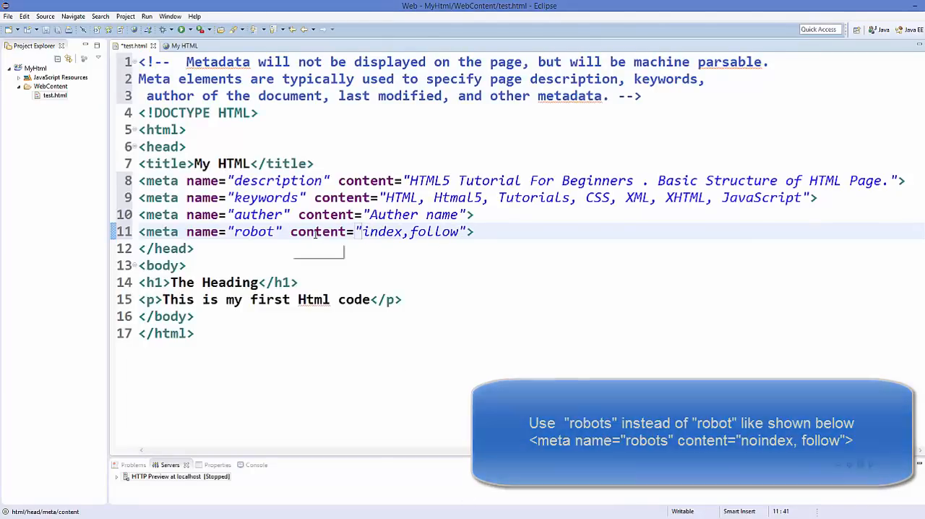
click(477, 231)
key(Return)
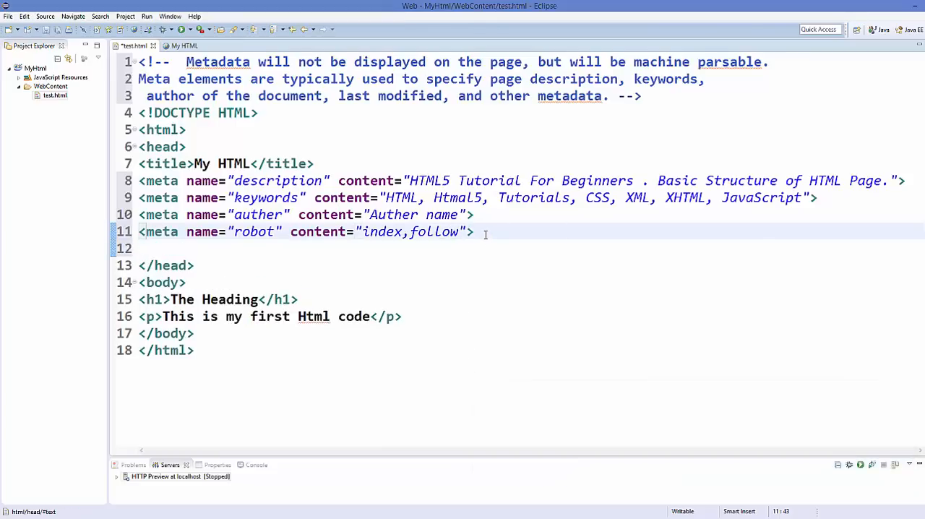
key(Return)
text(<meta ="" content="">)
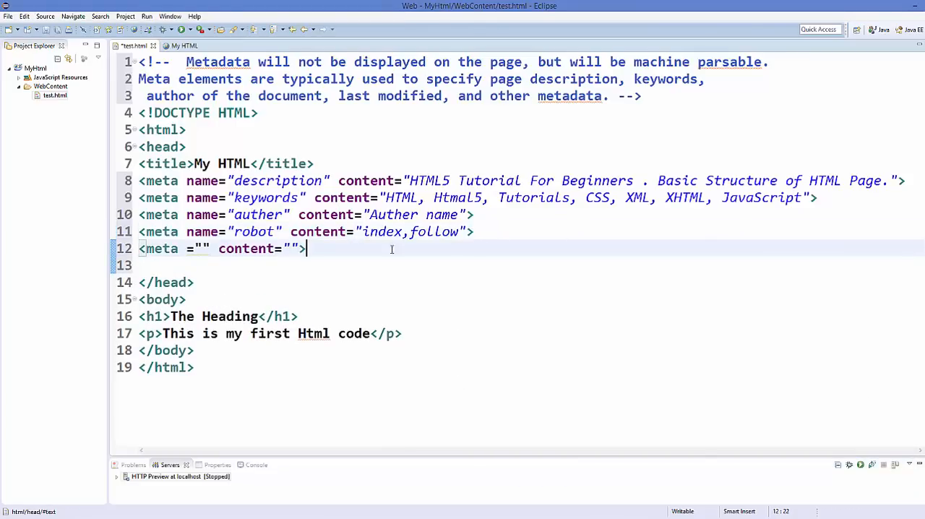
Step: Make the new tag <meta http-equiv="refresh" content="1"> and save the file
click(187, 249)
text(http-equiv=")
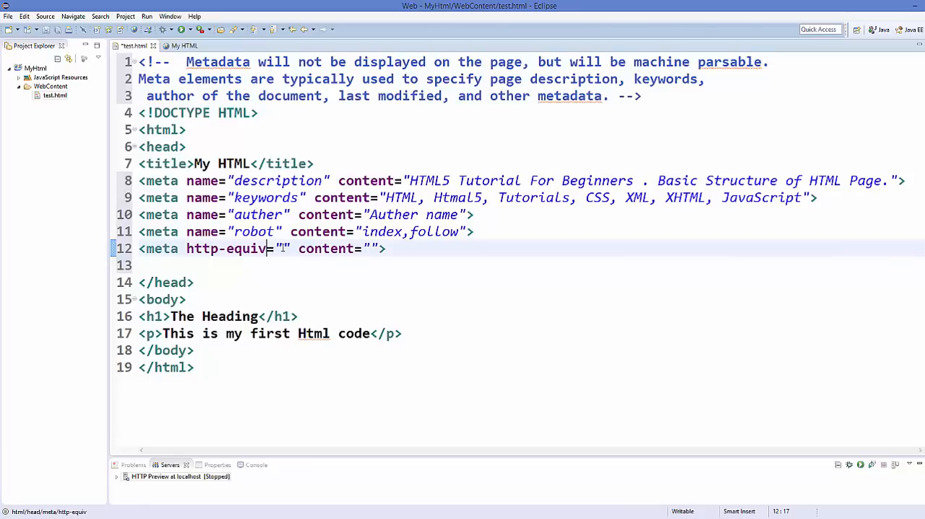
text(refresh)
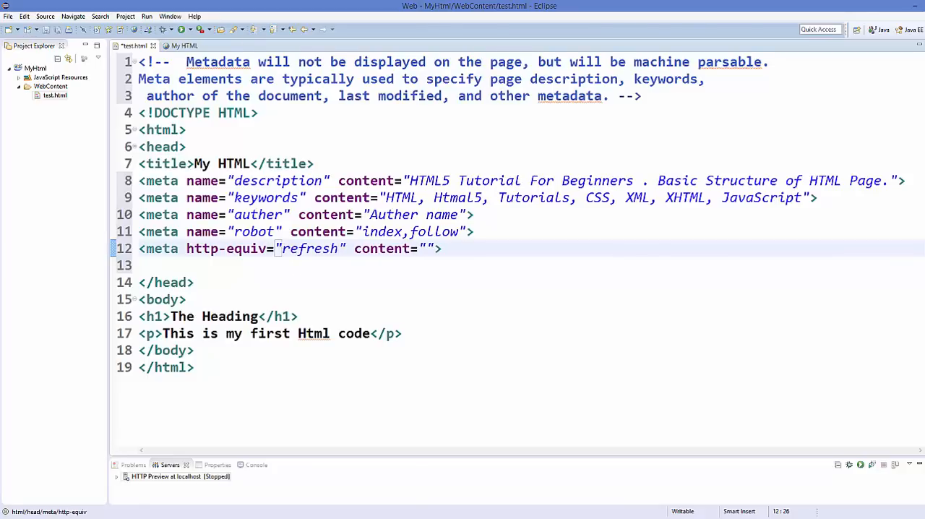
click(429, 248)
text(1)
click(46, 29)
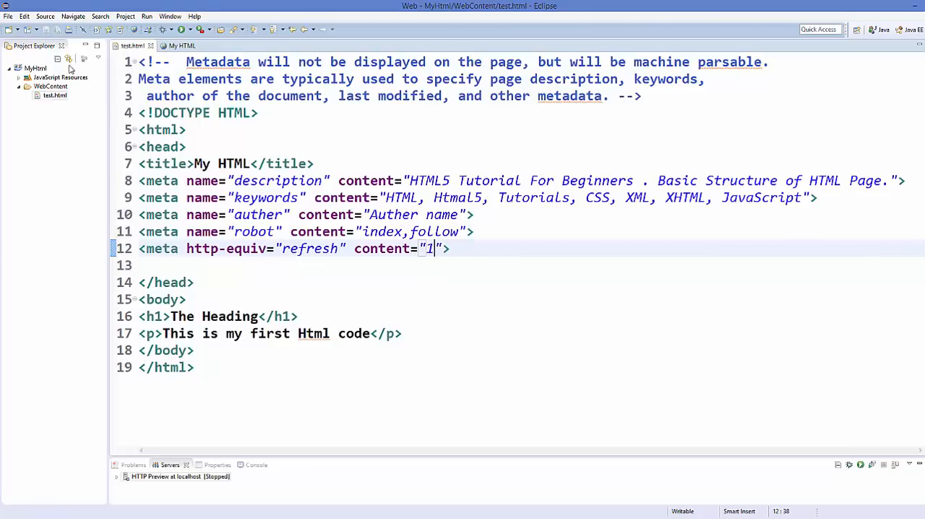
key(alt+Tab)
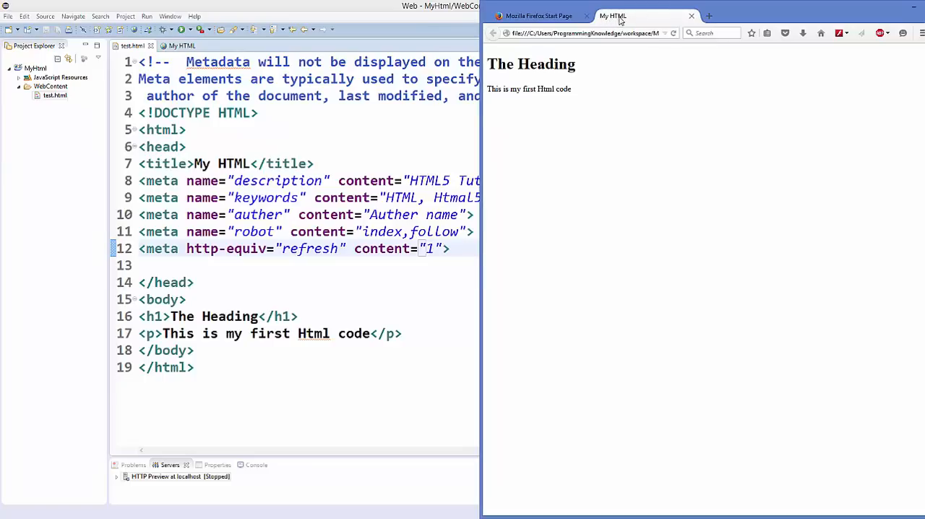
click(434, 248)
double_click(429, 249)
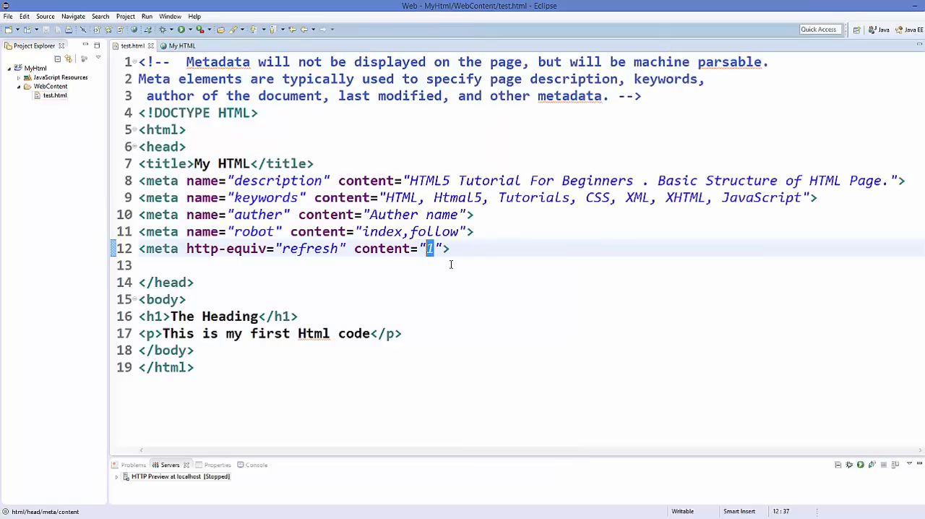
text(2)
key(BackSpace)
text(1)
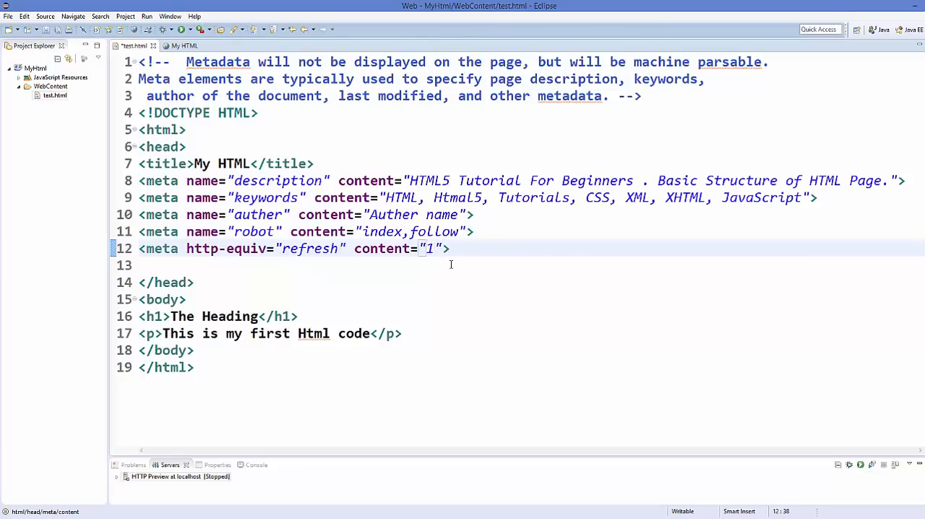
text(30)
double_click(437, 249)
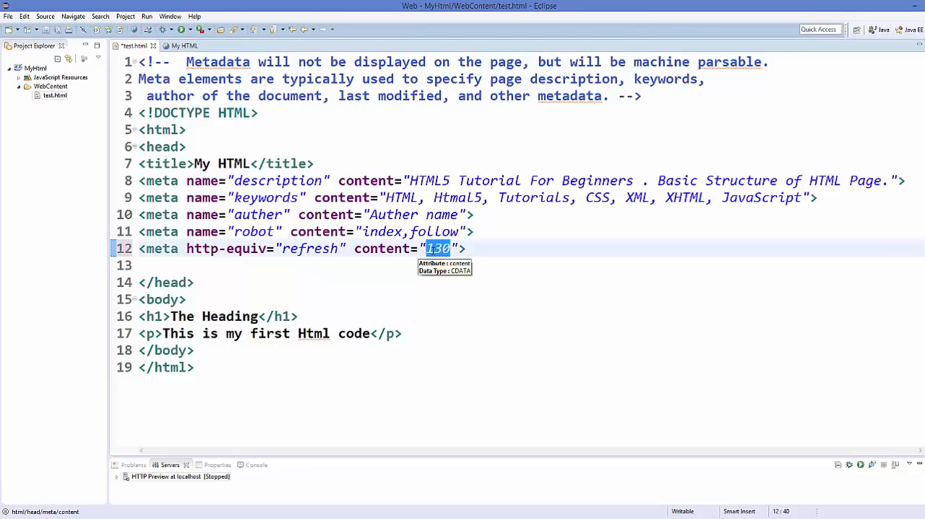
text(1)
drag(474, 249, 141, 182)
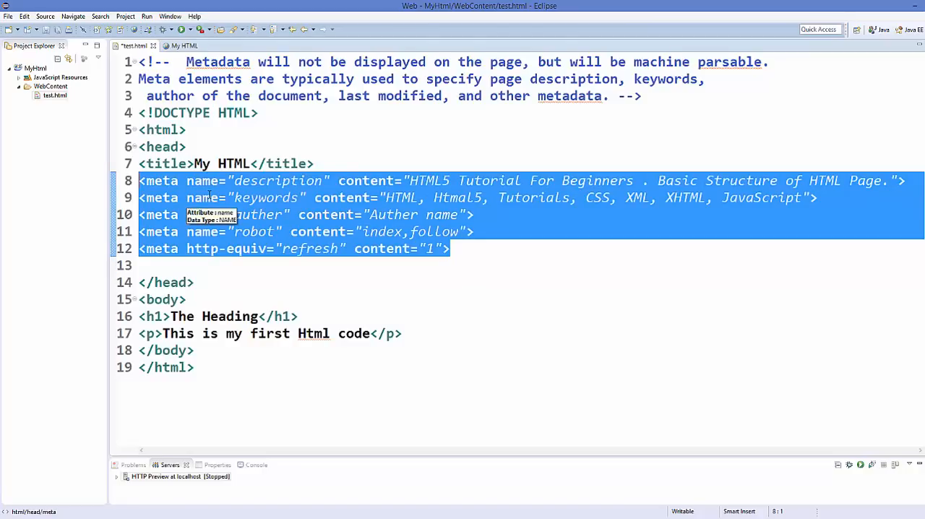